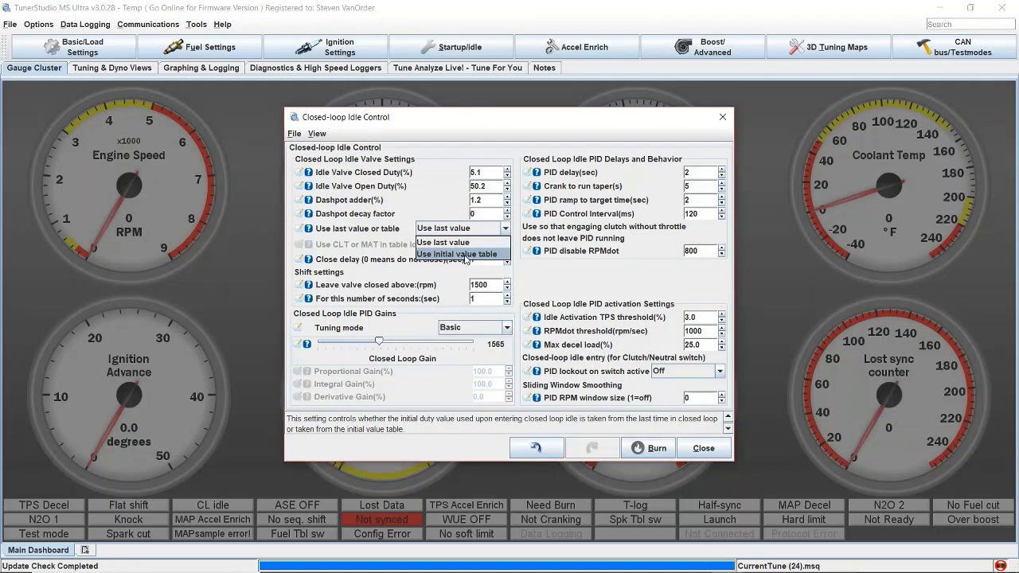
- Make closed-loop idle use the initial value table and set the valve close delay to 0 seconds
left_click(466, 254)
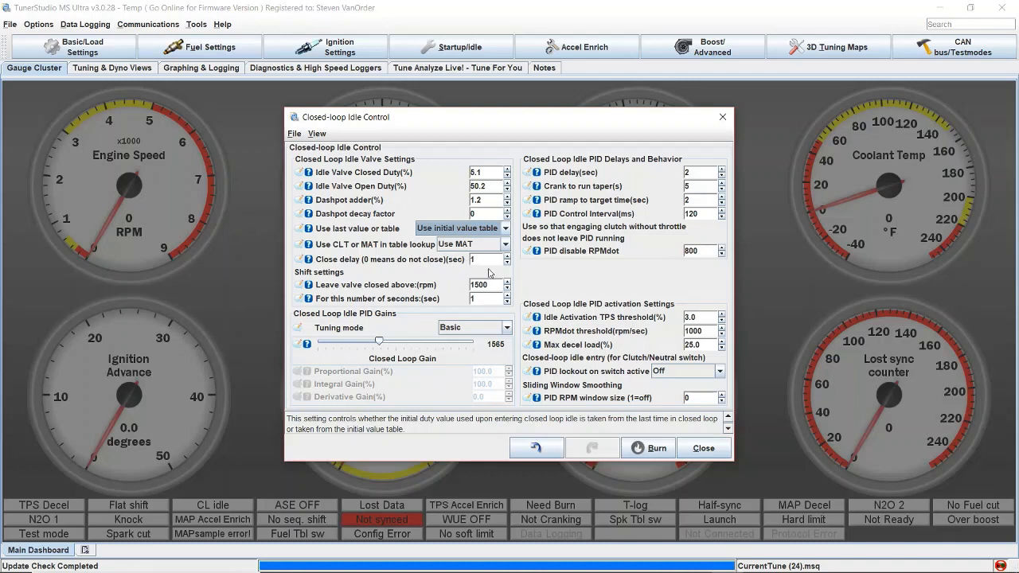
left_click(480, 260)
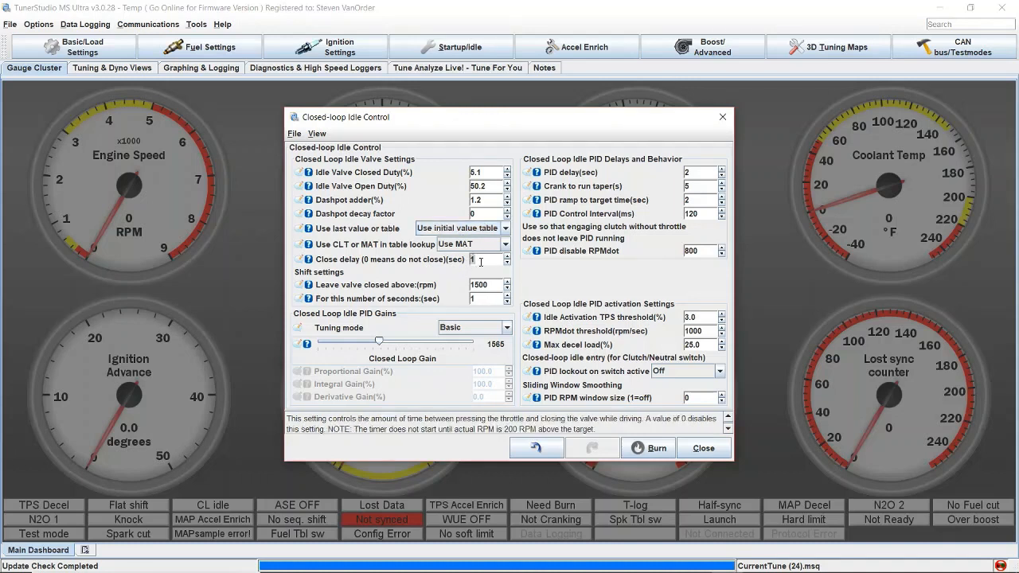
type("0")
left_click(488, 300)
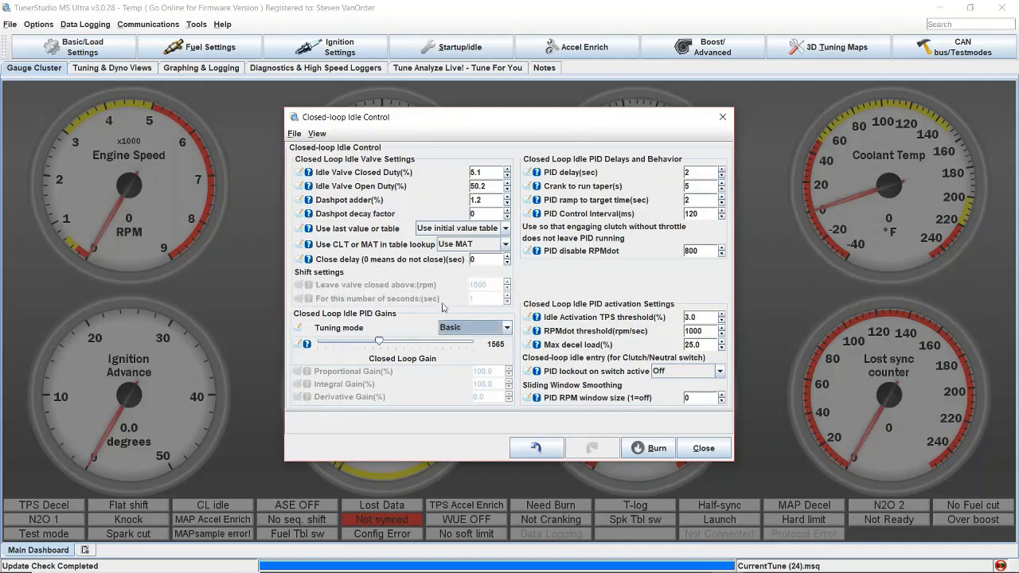
- Switch the closed-loop idle PID tuning mode to Advanced and lower the closed loop gain to 1170
left_click(506, 328)
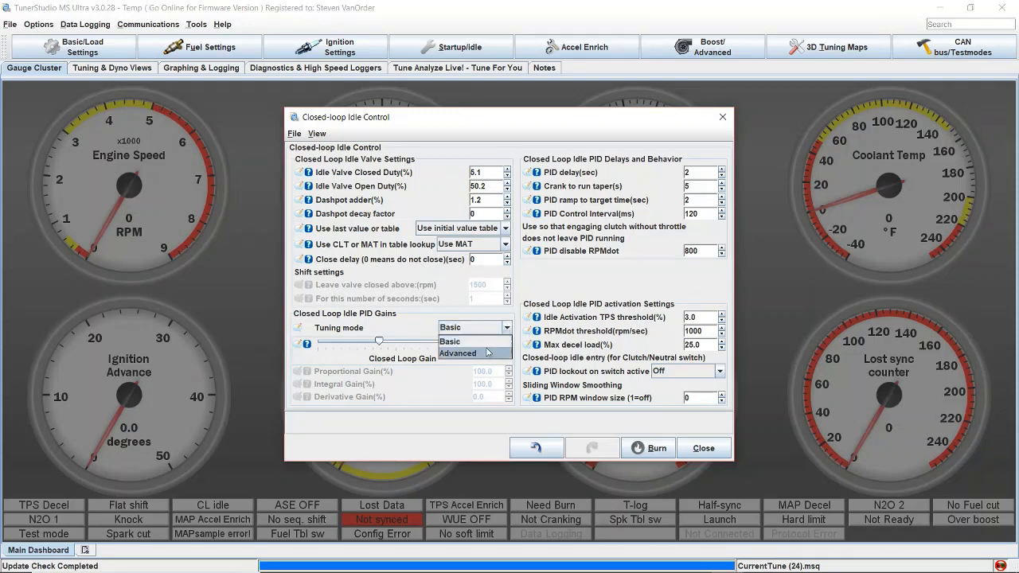
left_click(484, 354)
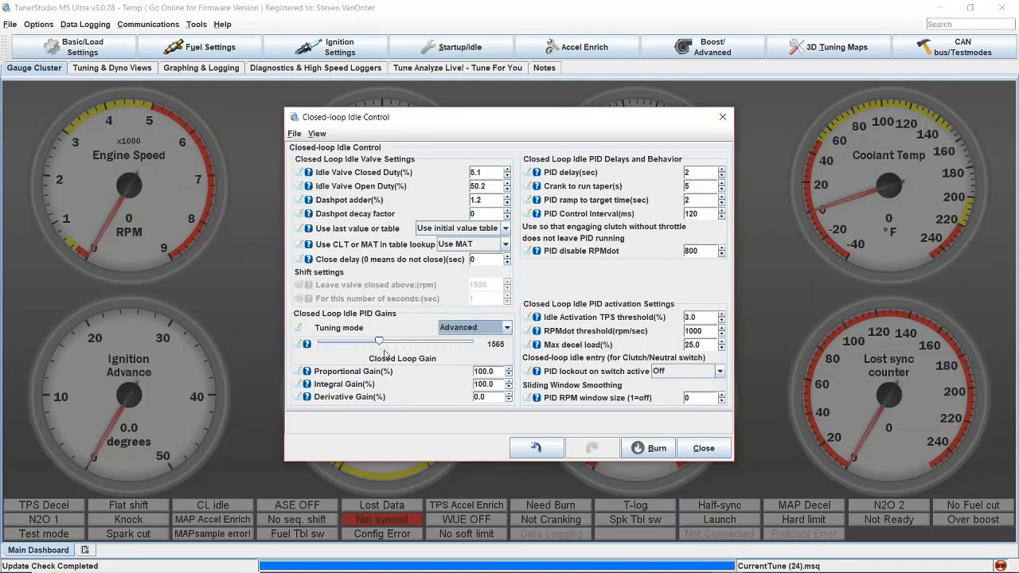
left_click_drag(380, 348, 363, 348)
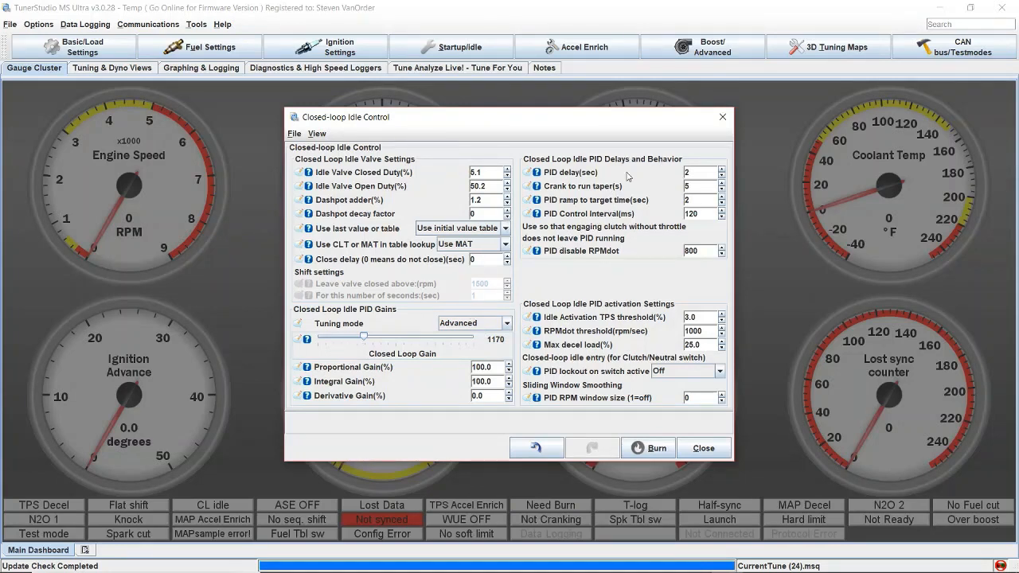
- Review the PID delay, crank-to-run taper and ramp-to-target time, and set the PID control interval to 200 ms
left_click(689, 172)
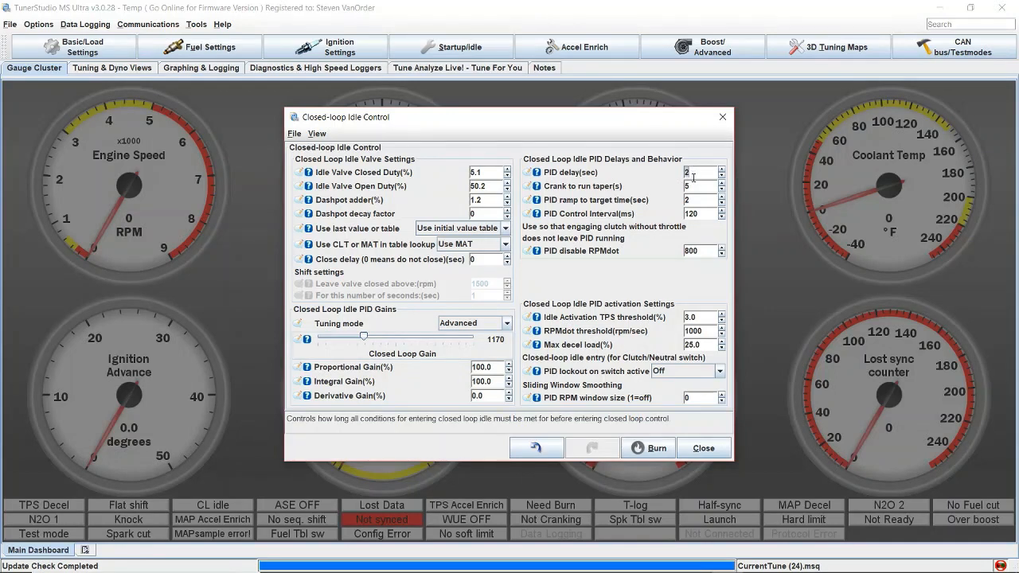
left_click(693, 186)
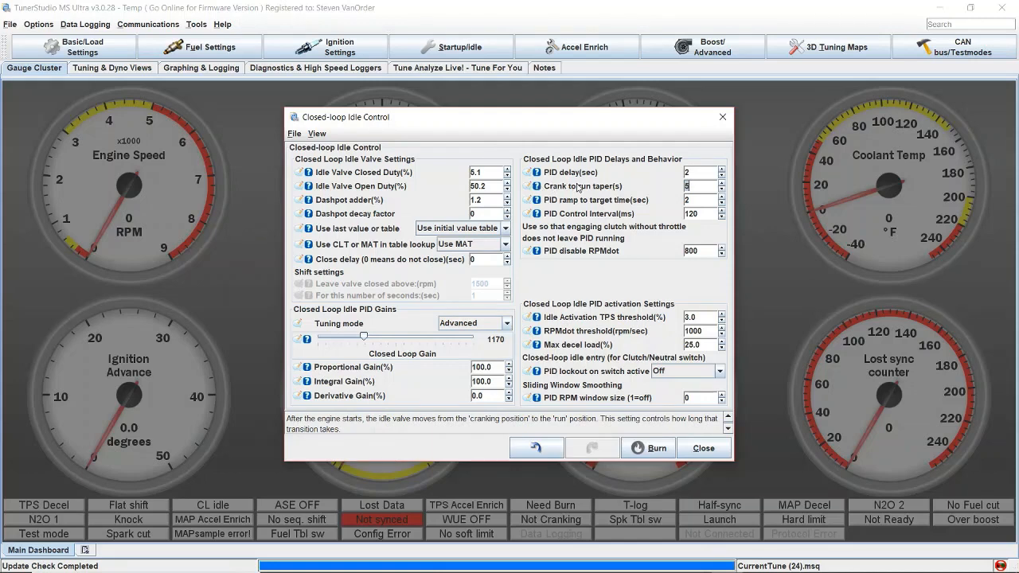
left_click(466, 48)
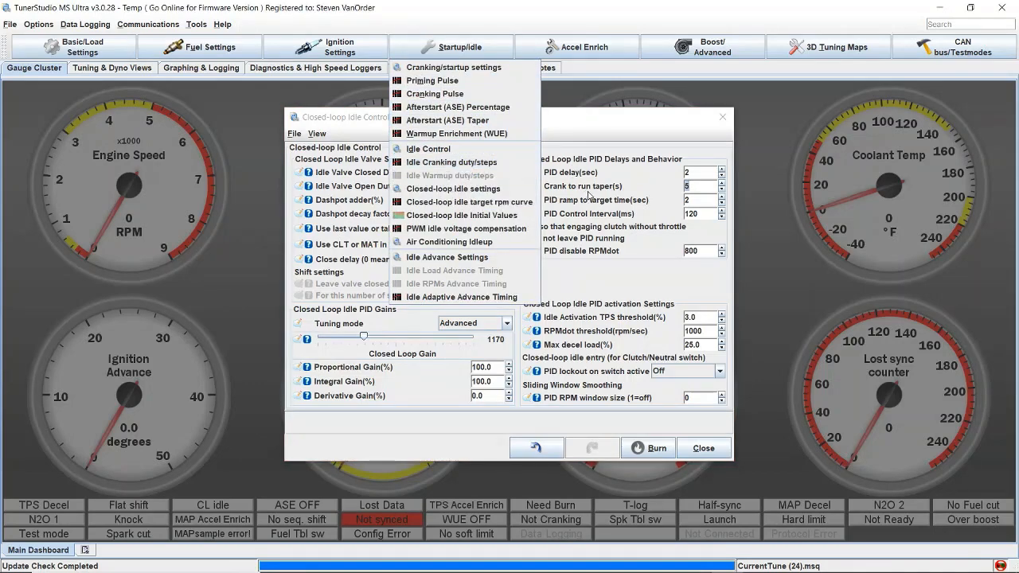
left_click(699, 186)
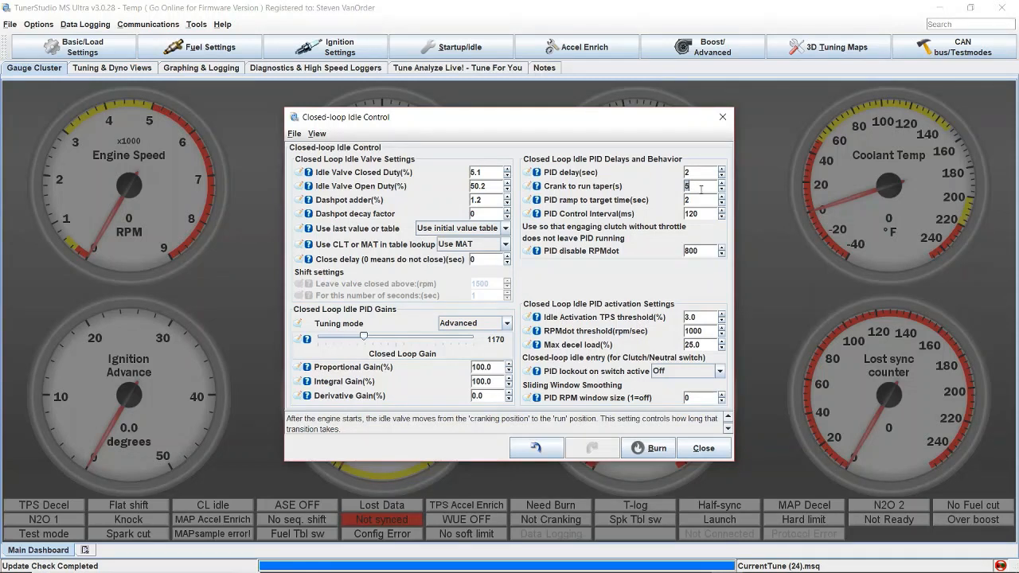
left_click(694, 200)
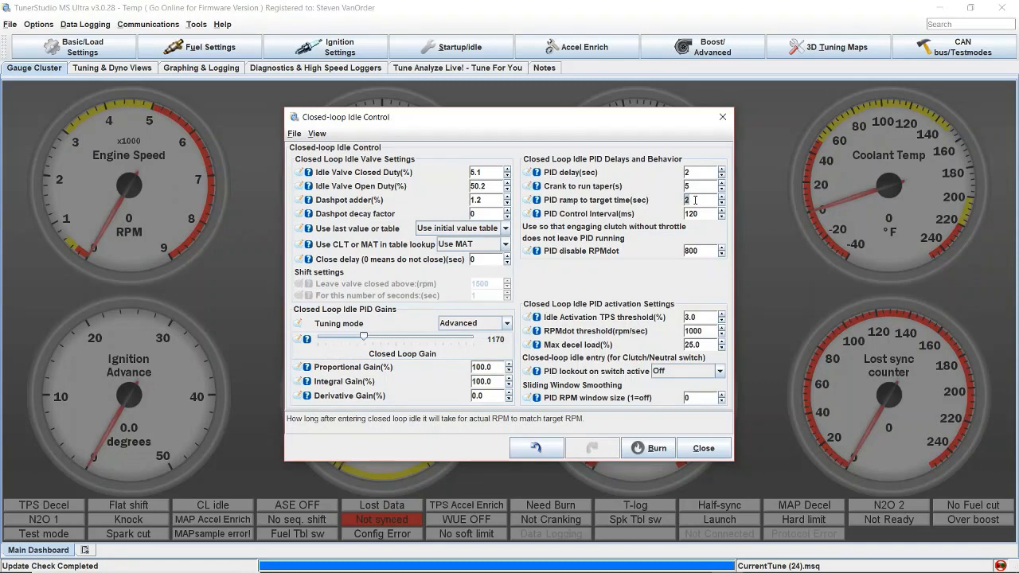
left_click(702, 214)
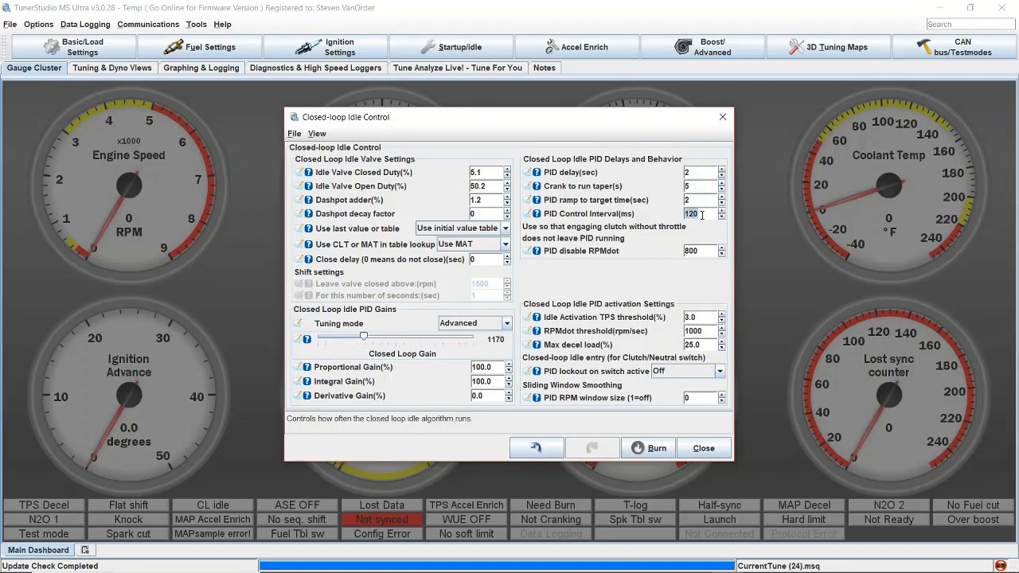
type("200")
- Examine the PID disable RPMdot, idle activation TPS threshold, RPMdot threshold and max decel load, and close the closed-loop idle settings
left_click(700, 251)
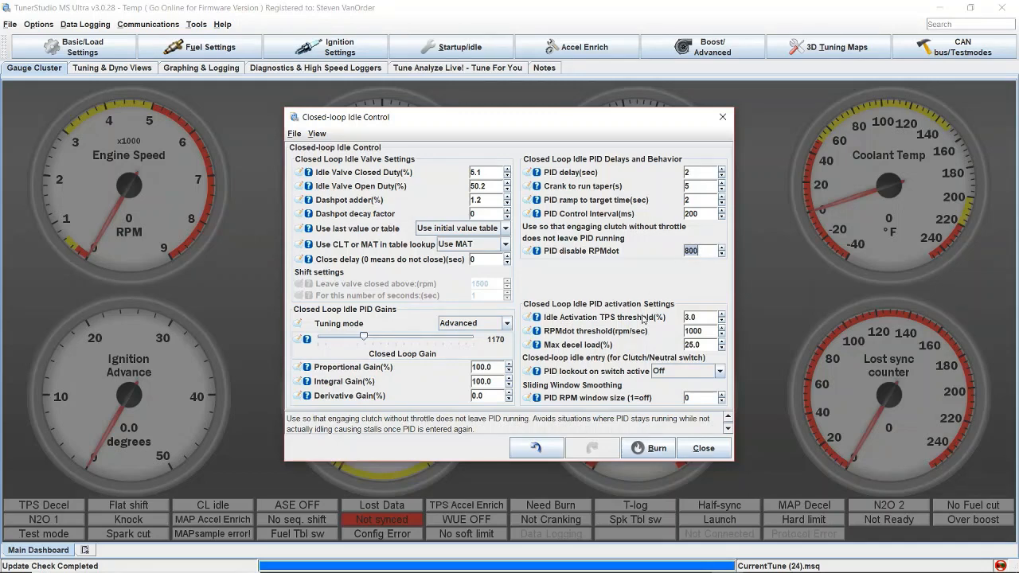
left_click(709, 331)
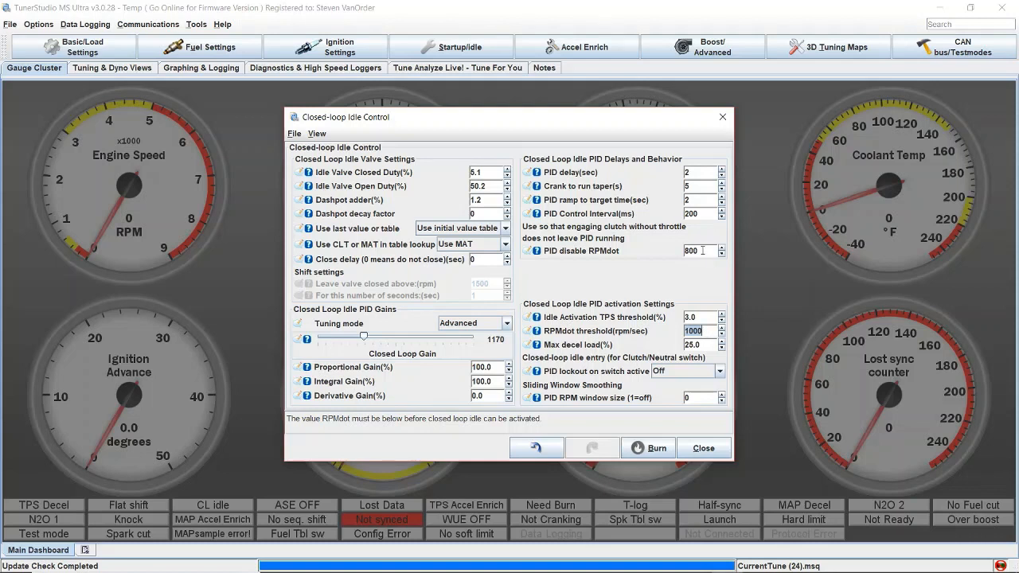
left_click(712, 318)
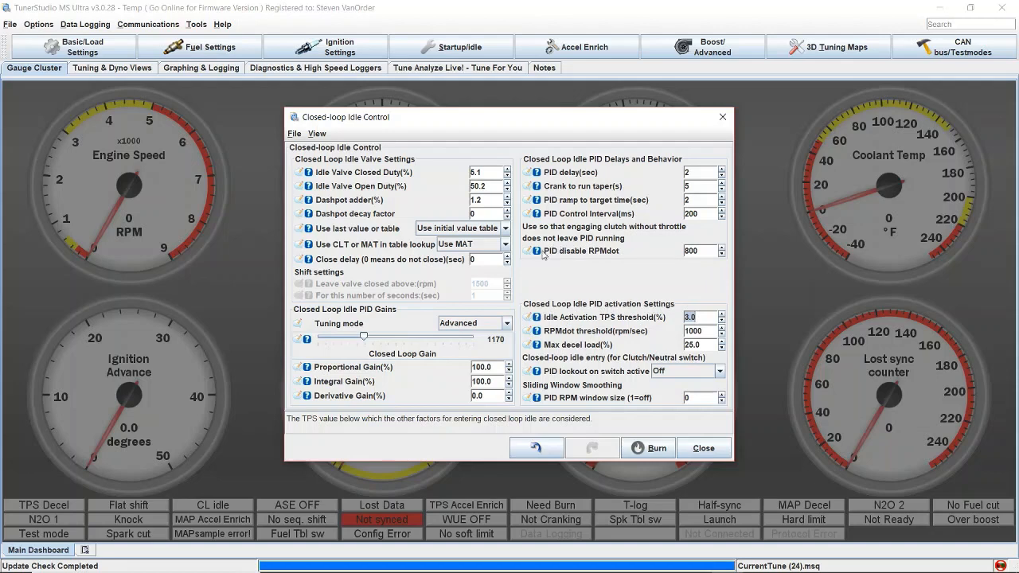
left_click(703, 250)
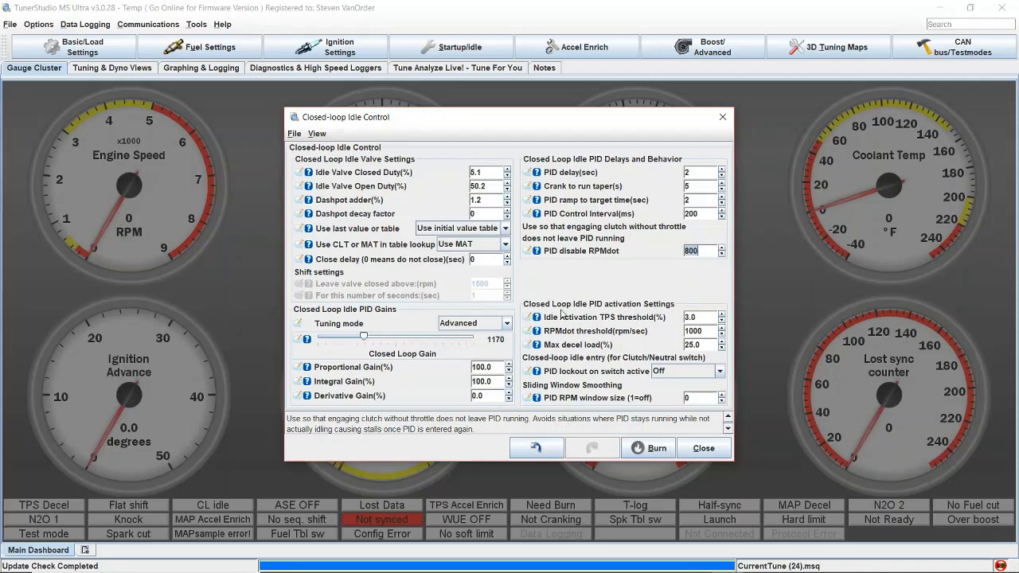
left_click(706, 316)
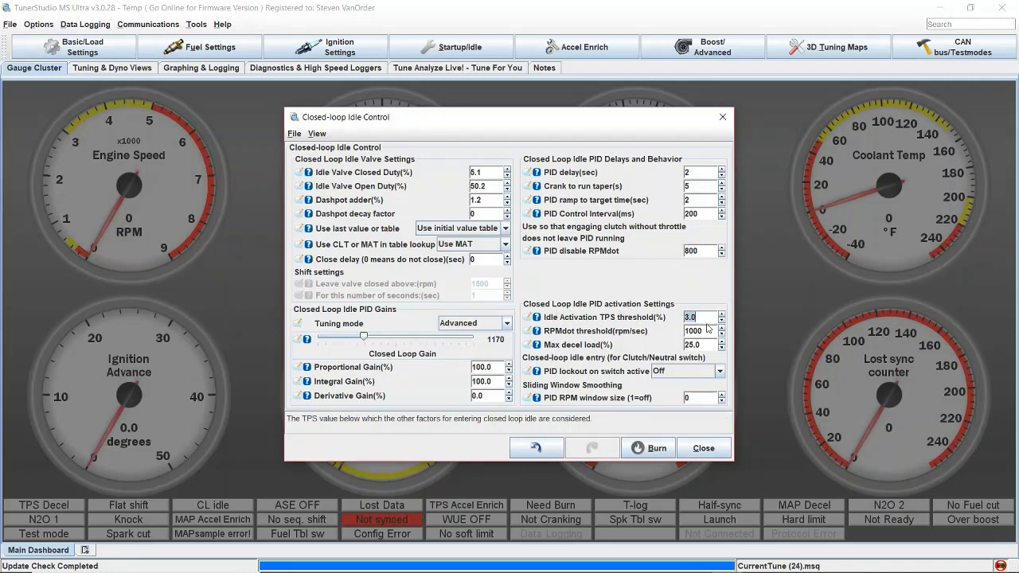
left_click(710, 316)
left_click_drag(702, 317, 681, 319)
left_click(709, 332)
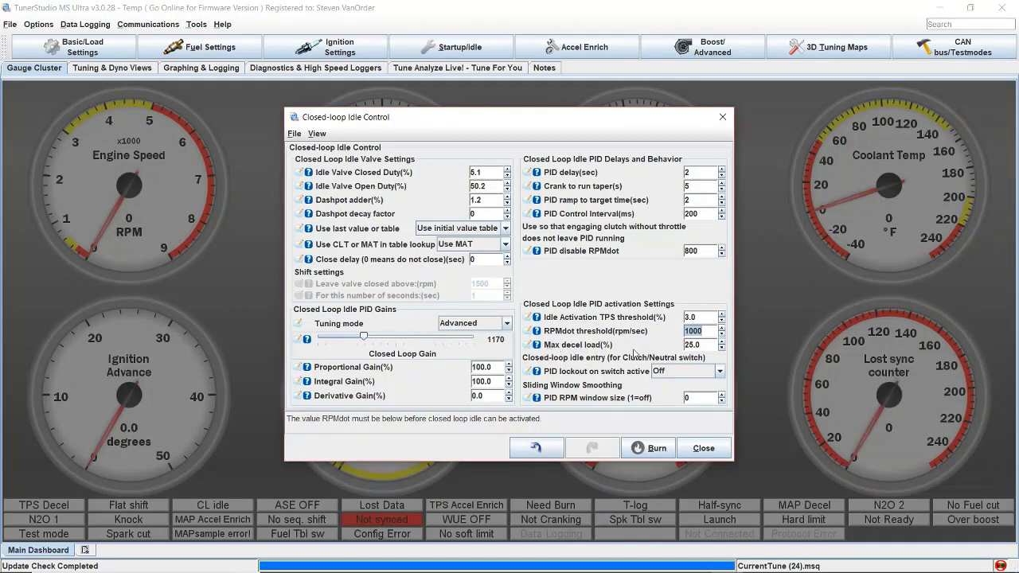
left_click(702, 347)
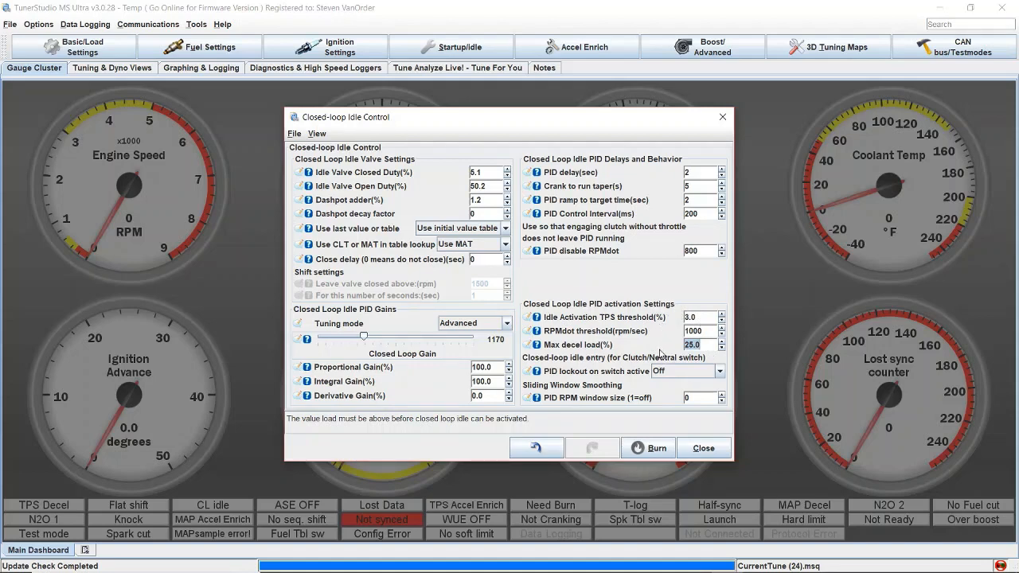
left_click(700, 346)
left_click(698, 448)
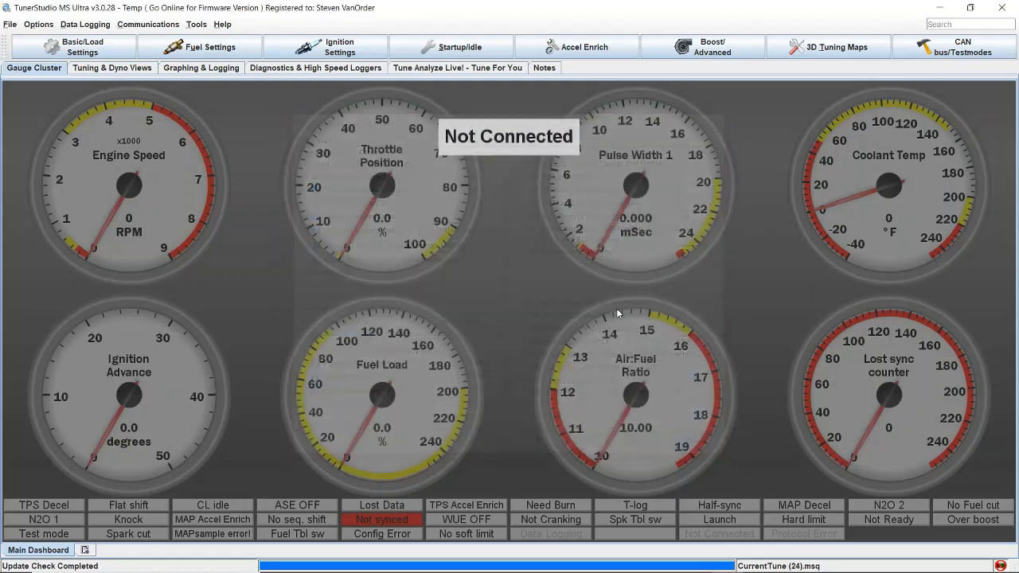
- Inspect the closed-loop idle target RPM curve and its table against coolant temperature, and close it
left_click(483, 48)
left_click(463, 203)
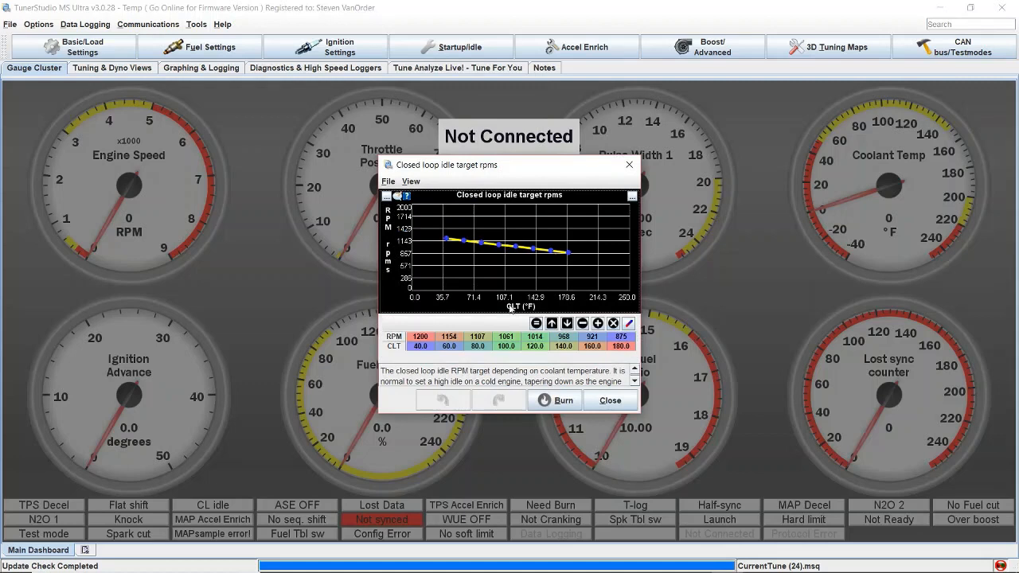
left_click(631, 196)
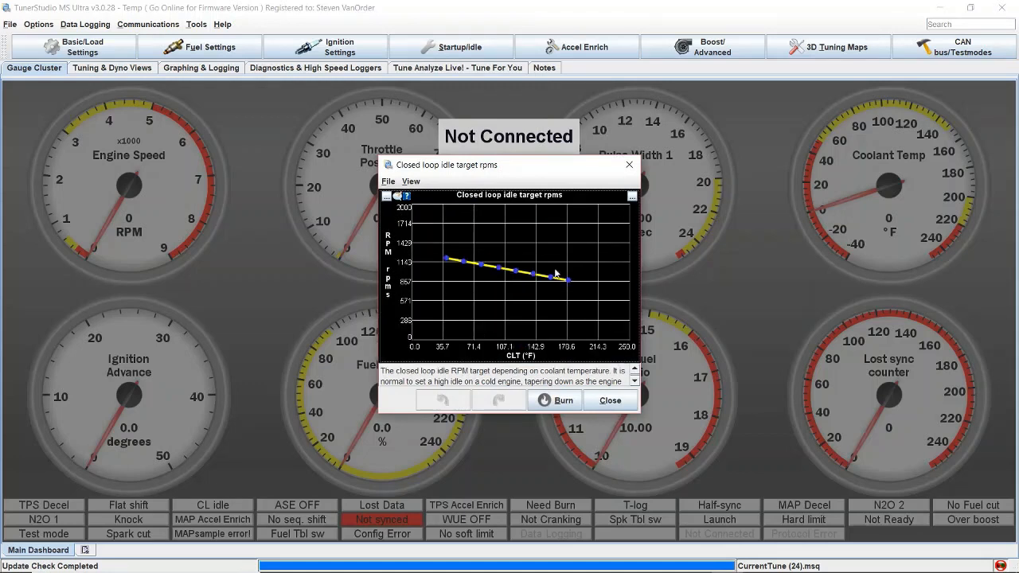
left_click(631, 197)
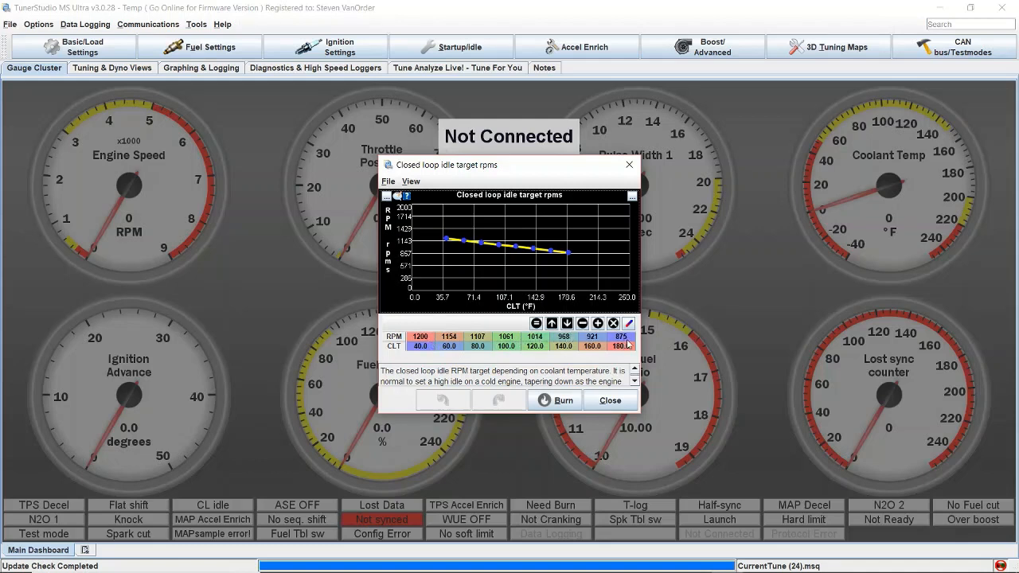
left_click(615, 400)
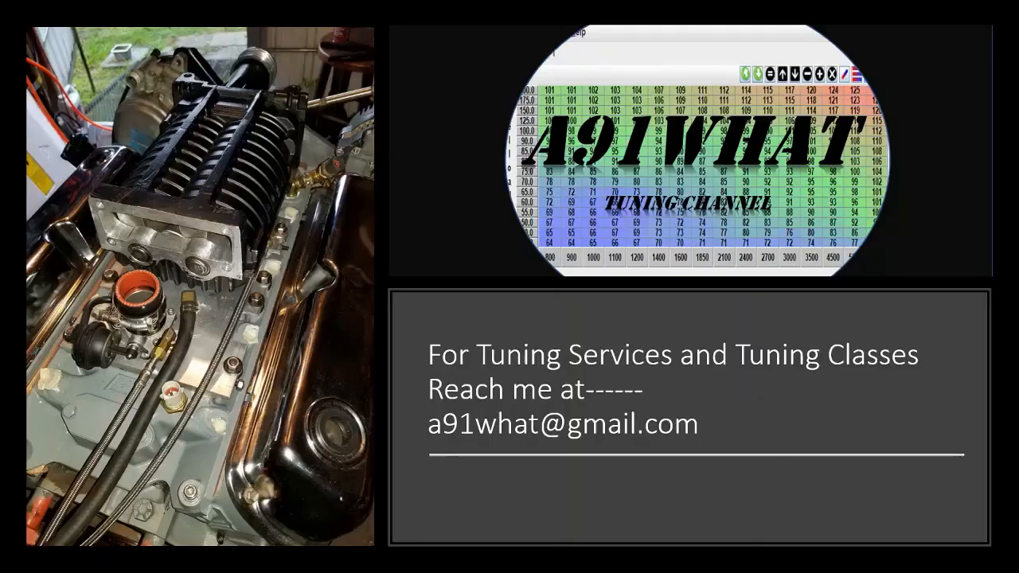